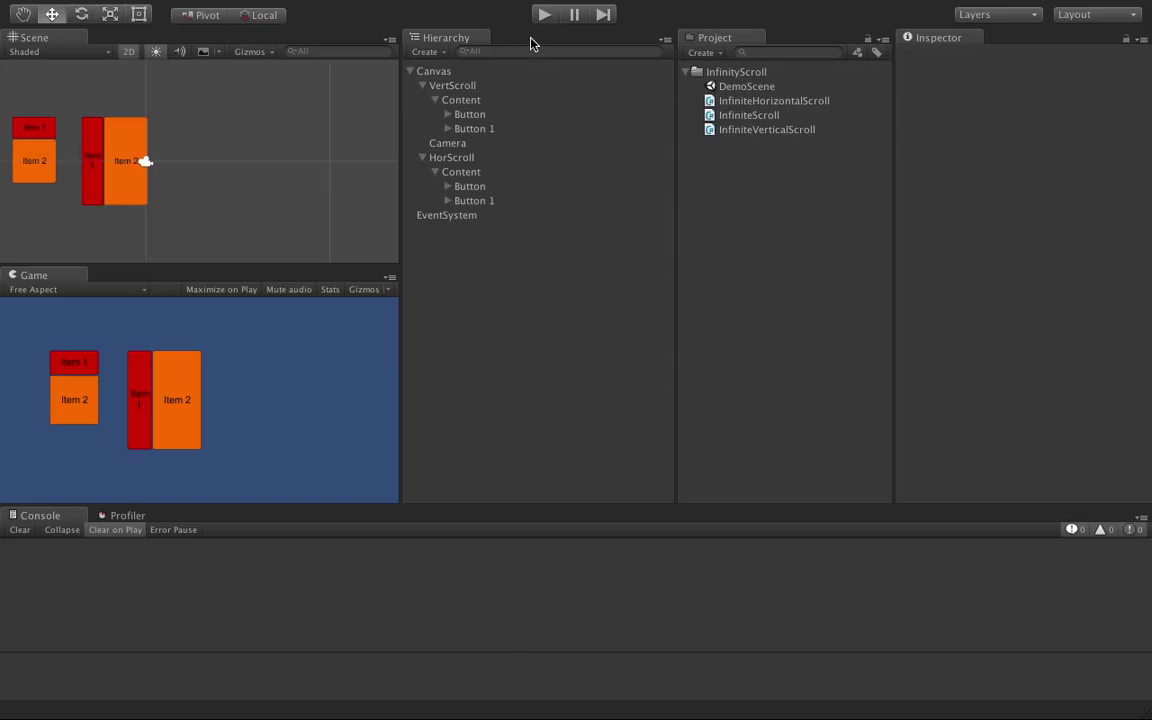
Play the scene, scroll through the infinite lists, then stop playback.
{"action": "left_click", "coordinate": [545, 16]}
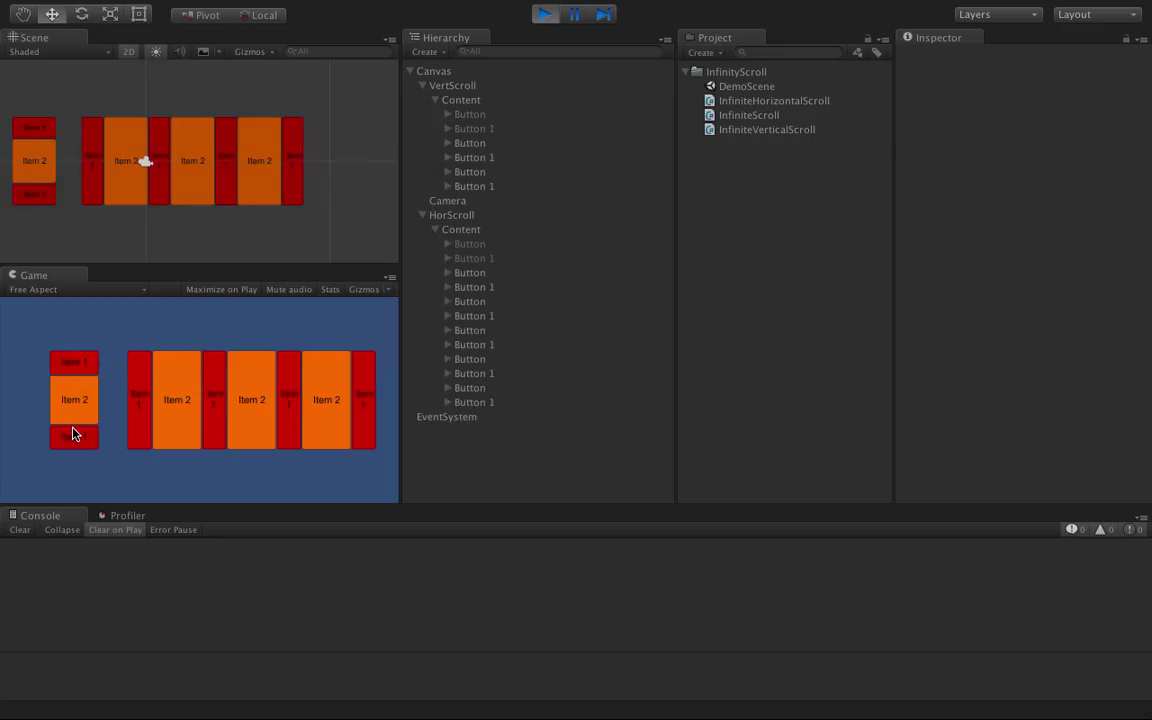
{"action": "scroll", "coordinate": [226, 400], "scroll_direction": "down", "scroll_amount": 3}
{"action": "scroll", "coordinate": [226, 400], "scroll_direction": "down", "scroll_amount": 5}
{"action": "scroll", "coordinate": [226, 400], "scroll_direction": "down", "scroll_amount": 2}
{"action": "scroll", "coordinate": [91, 416], "scroll_direction": "down", "scroll_amount": 2}
{"action": "scroll", "coordinate": [91, 416], "scroll_direction": "down", "scroll_amount": 3}
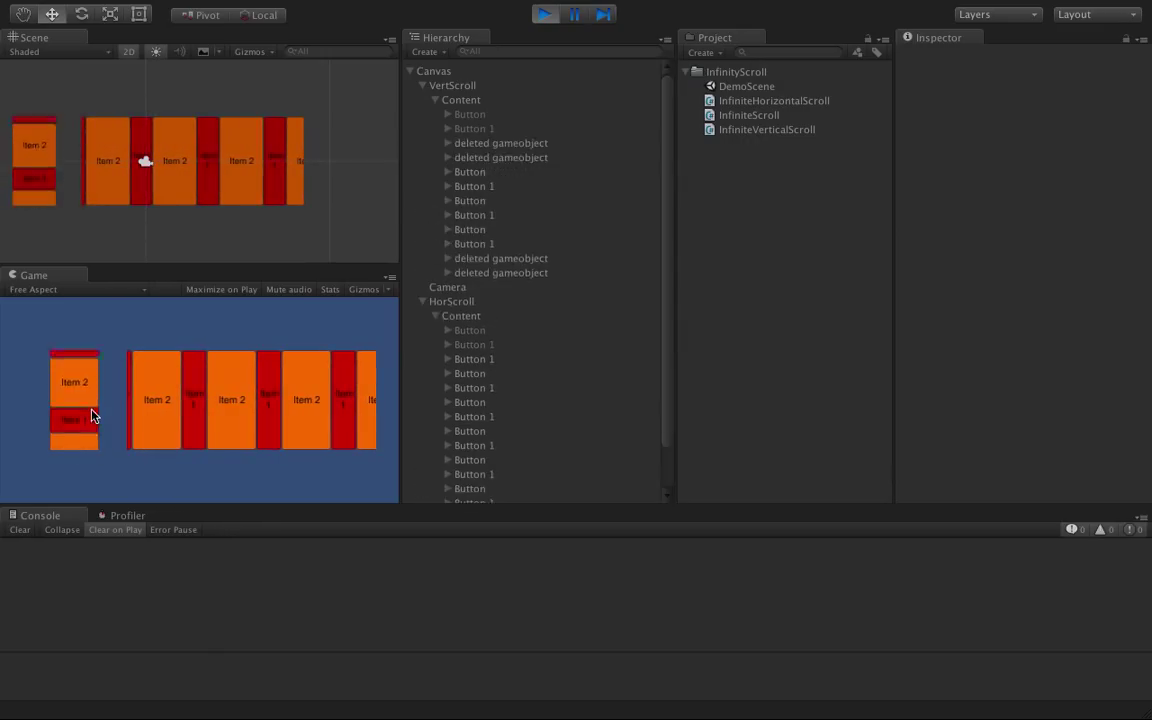
{"action": "scroll", "coordinate": [211, 415], "scroll_direction": "down", "scroll_amount": 3}
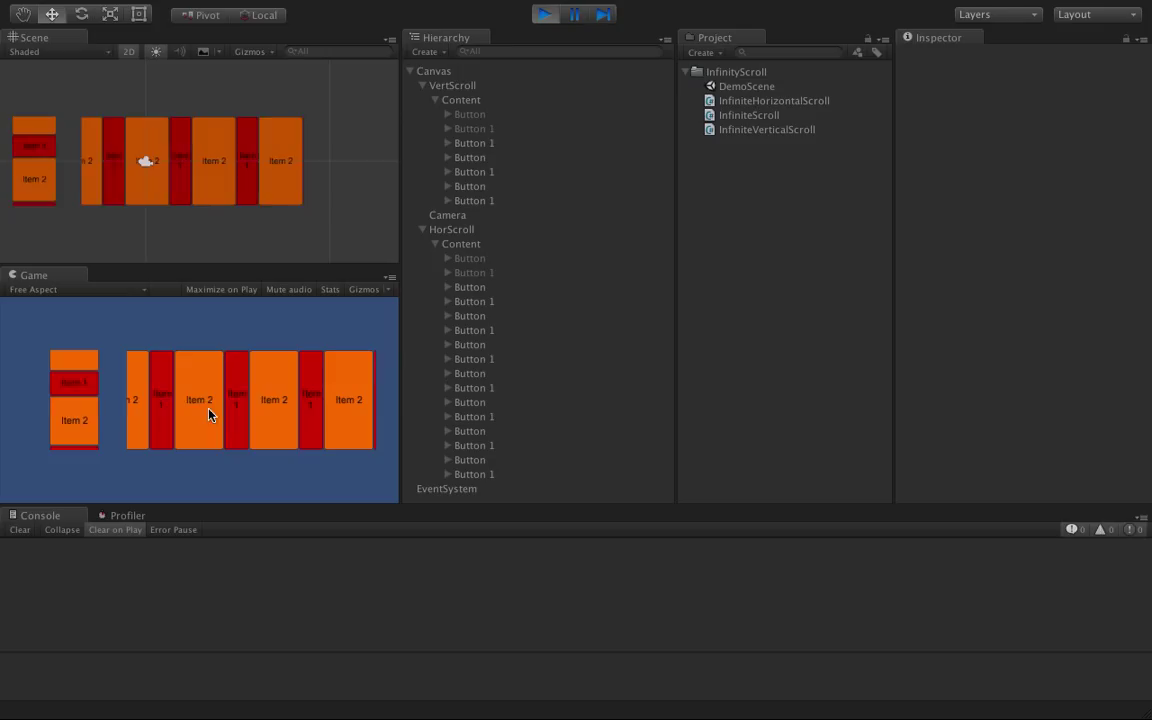
{"action": "scroll", "coordinate": [67, 438], "scroll_direction": "down", "scroll_amount": 2}
{"action": "scroll", "coordinate": [67, 438], "scroll_direction": "down", "scroll_amount": 3}
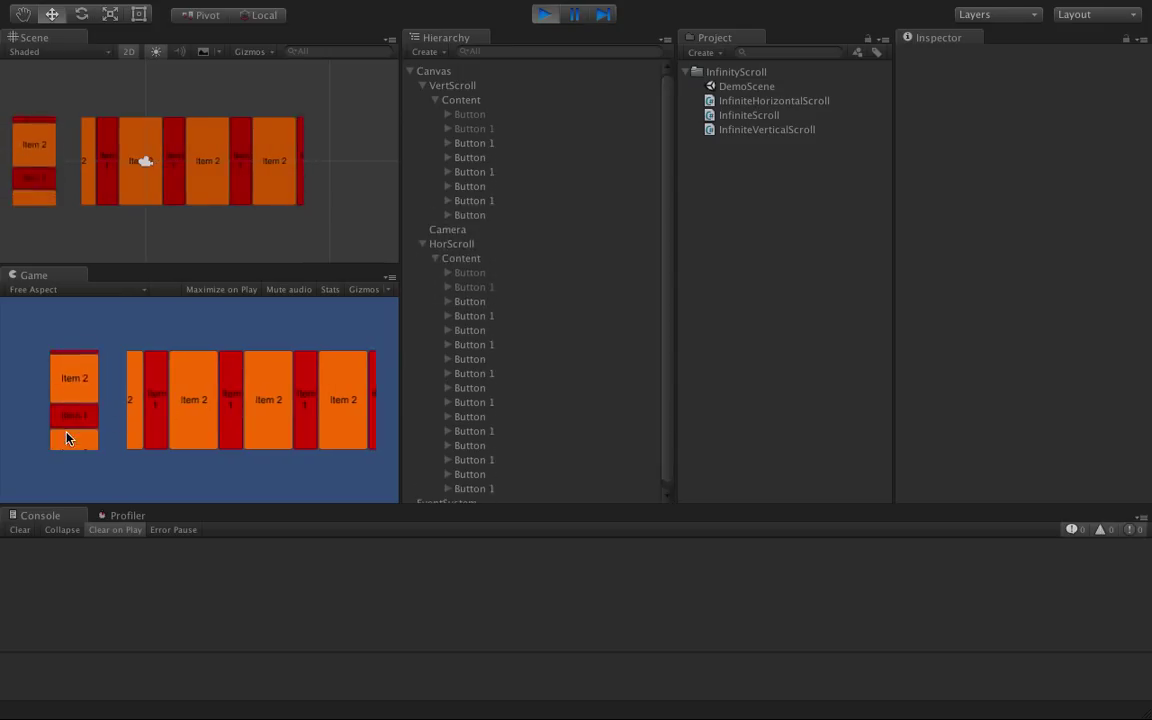
{"action": "scroll", "coordinate": [67, 438], "scroll_direction": "down", "scroll_amount": 1}
{"action": "scroll", "coordinate": [242, 402], "scroll_direction": "down", "scroll_amount": 2}
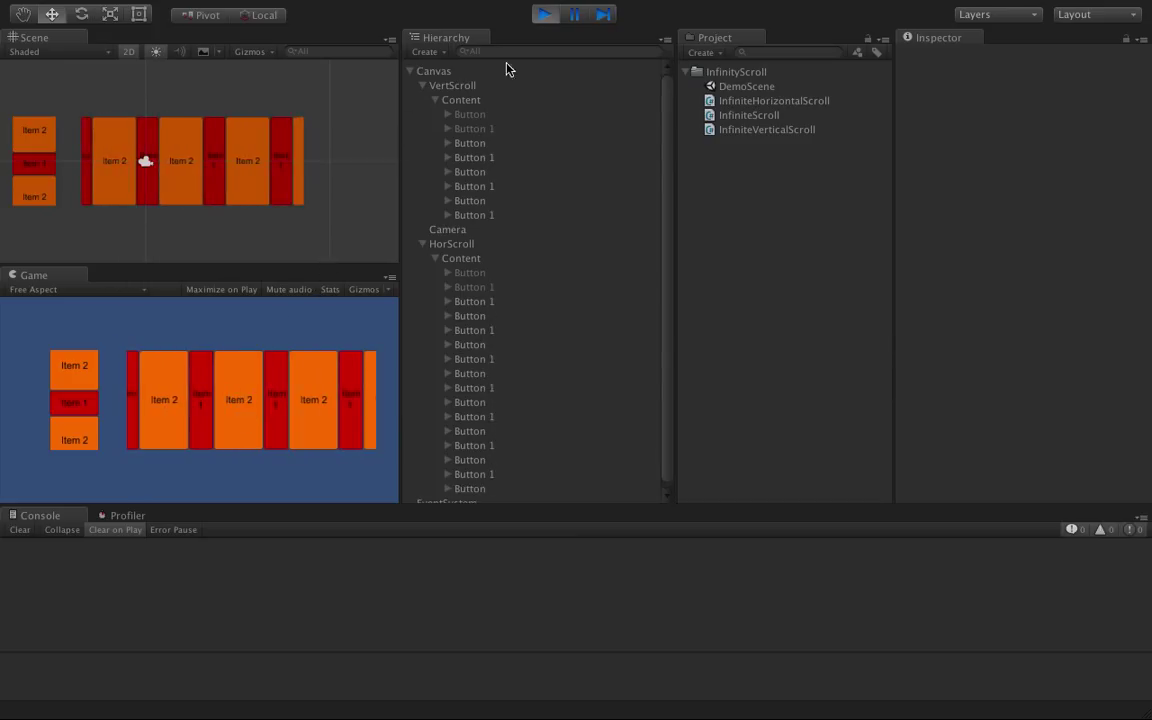
{"action": "left_click", "coordinate": [545, 16]}
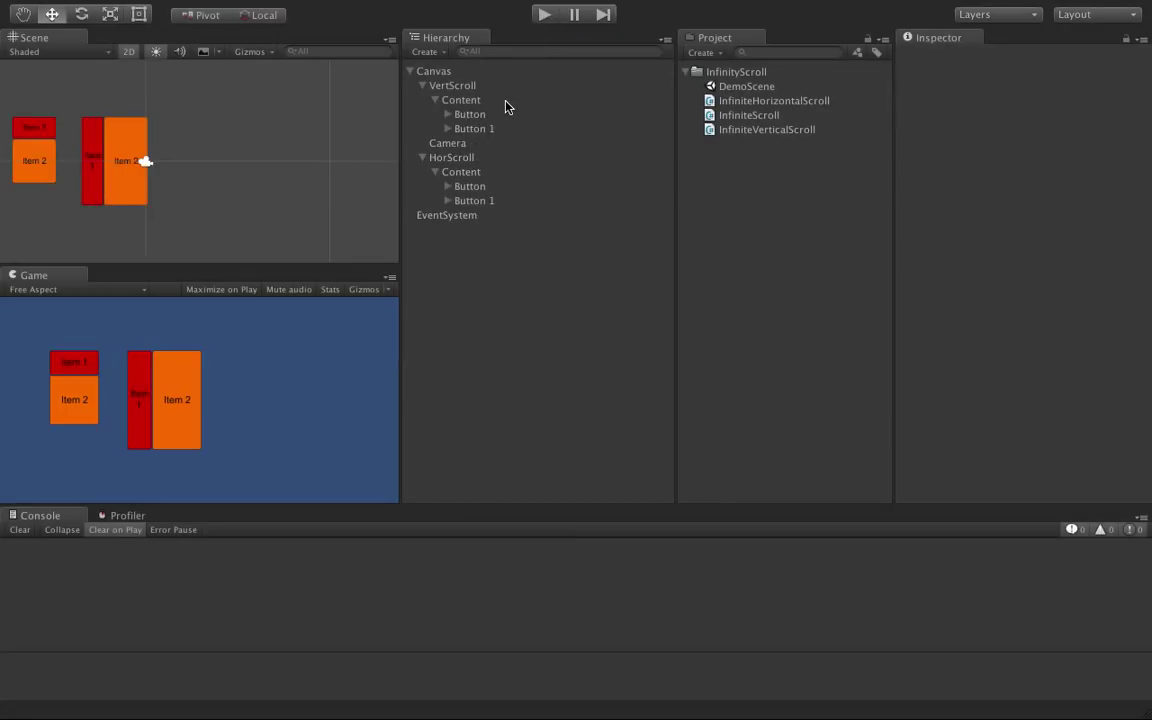
Inspect VertScroll, its Content, HorScroll, its Content, and finally Button 1.
{"action": "left_click", "coordinate": [457, 88]}
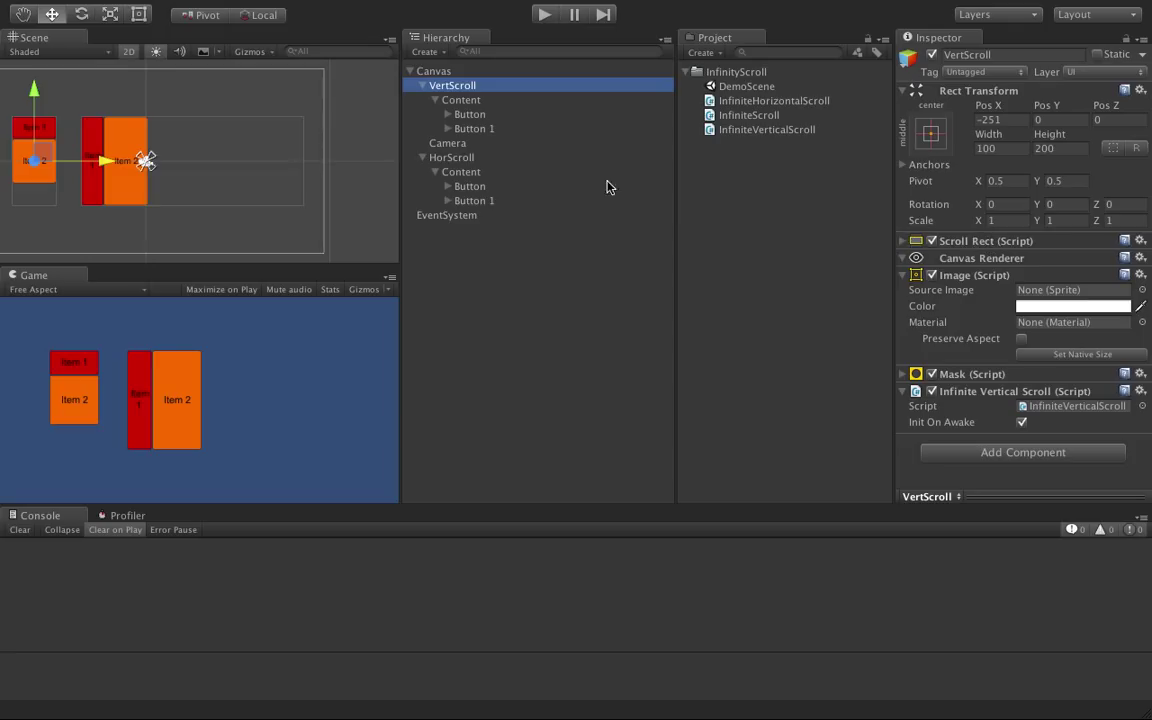
{"action": "left_click", "coordinate": [455, 100]}
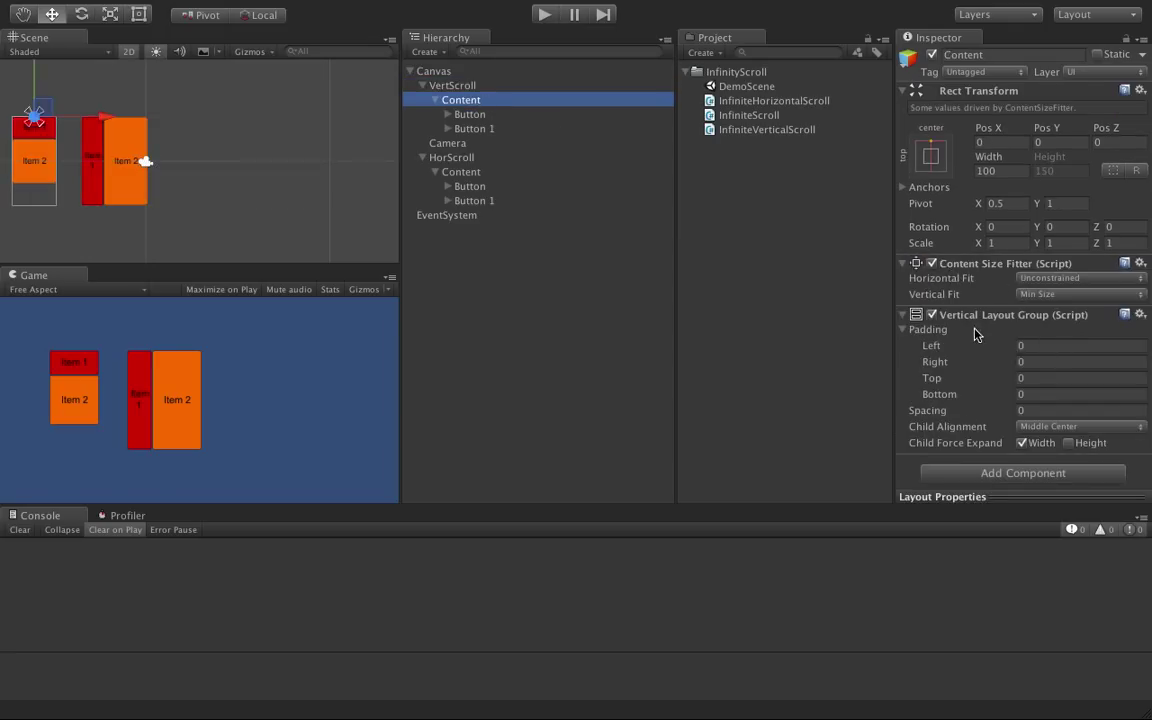
{"action": "left_click", "coordinate": [457, 159]}
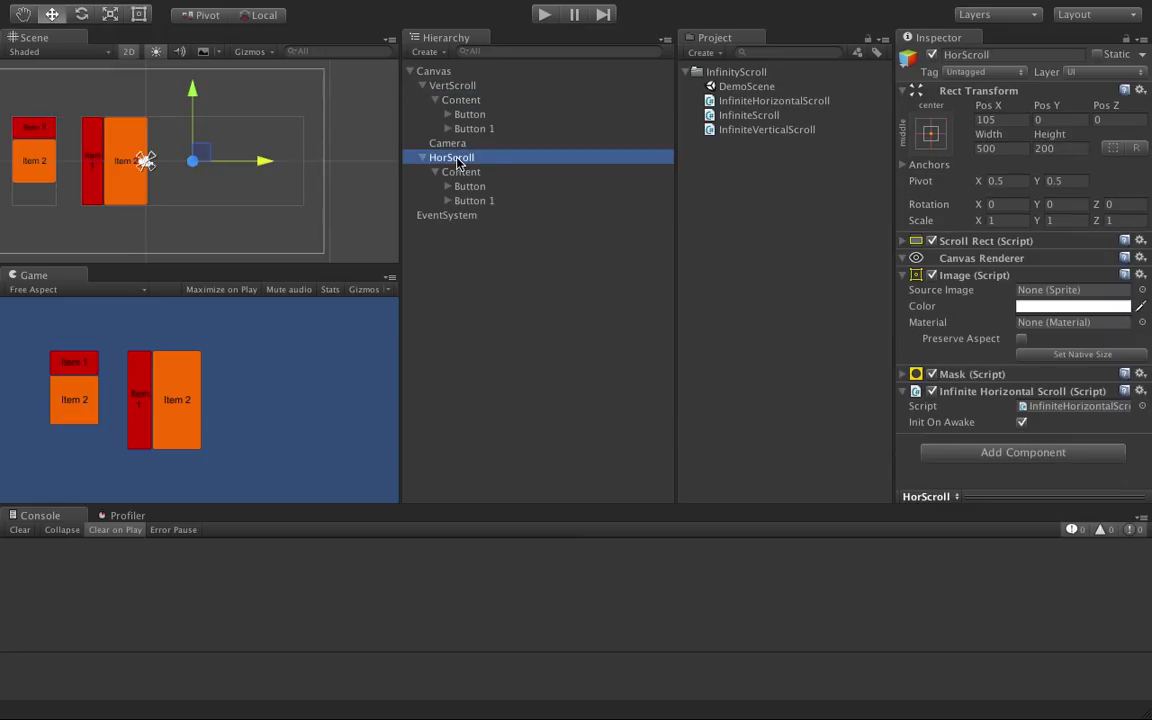
{"action": "left_click", "coordinate": [524, 172]}
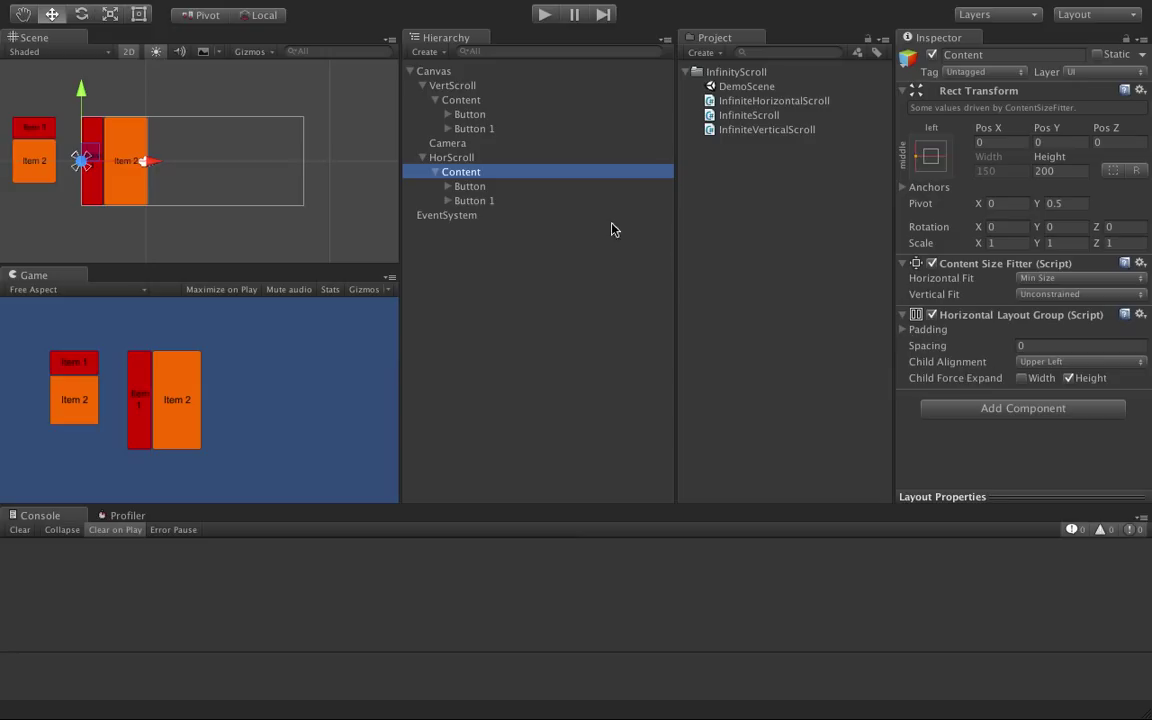
{"action": "left_click", "coordinate": [491, 203]}
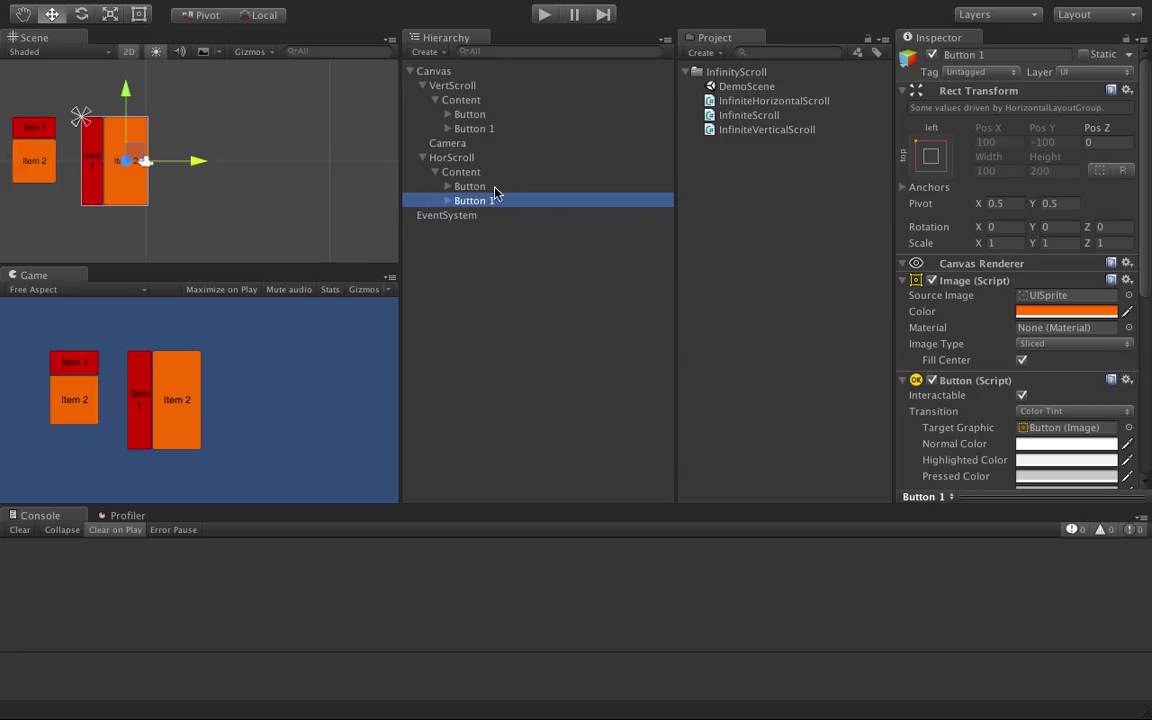
Duplicate Button 1 with Ctrl+D and rename the copy XX.
{"action": "key", "text": "ctrl+d"}
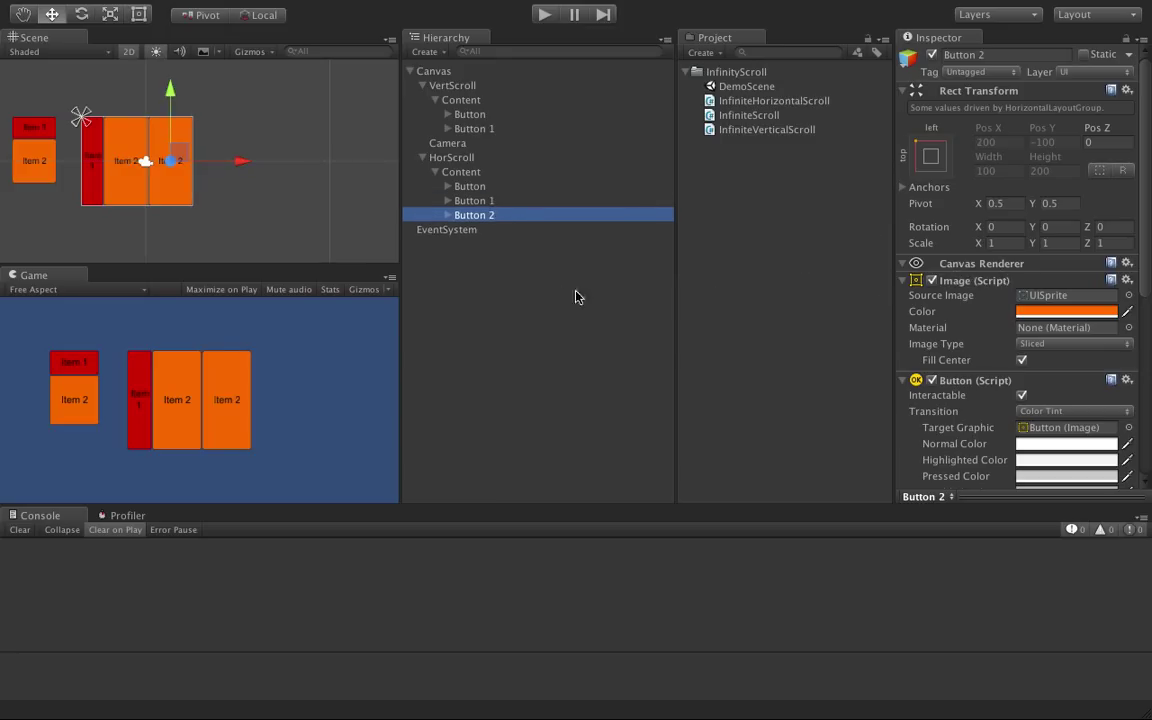
{"action": "left_click", "coordinate": [511, 210]}
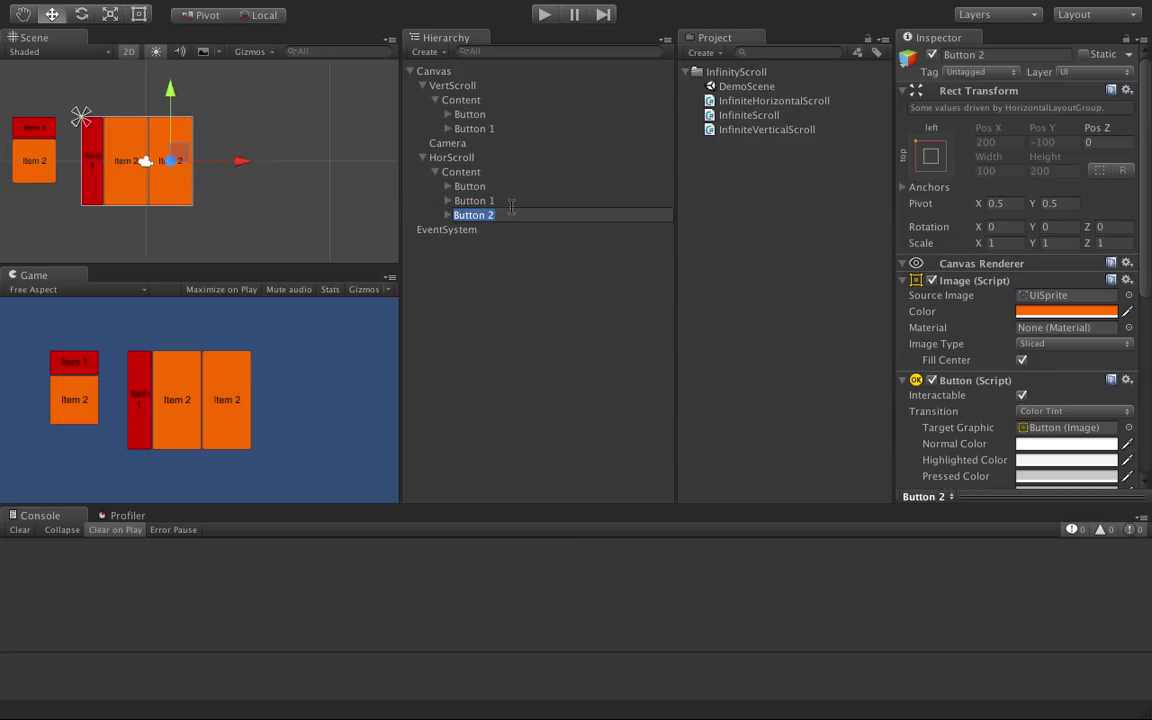
{"action": "key", "text": "BackSpace"}
{"action": "type", "text": "Butto"}
{"action": "key", "text": "BackSpace"}
{"action": "type", "text": "XX"}
{"action": "key", "text": "Return"}
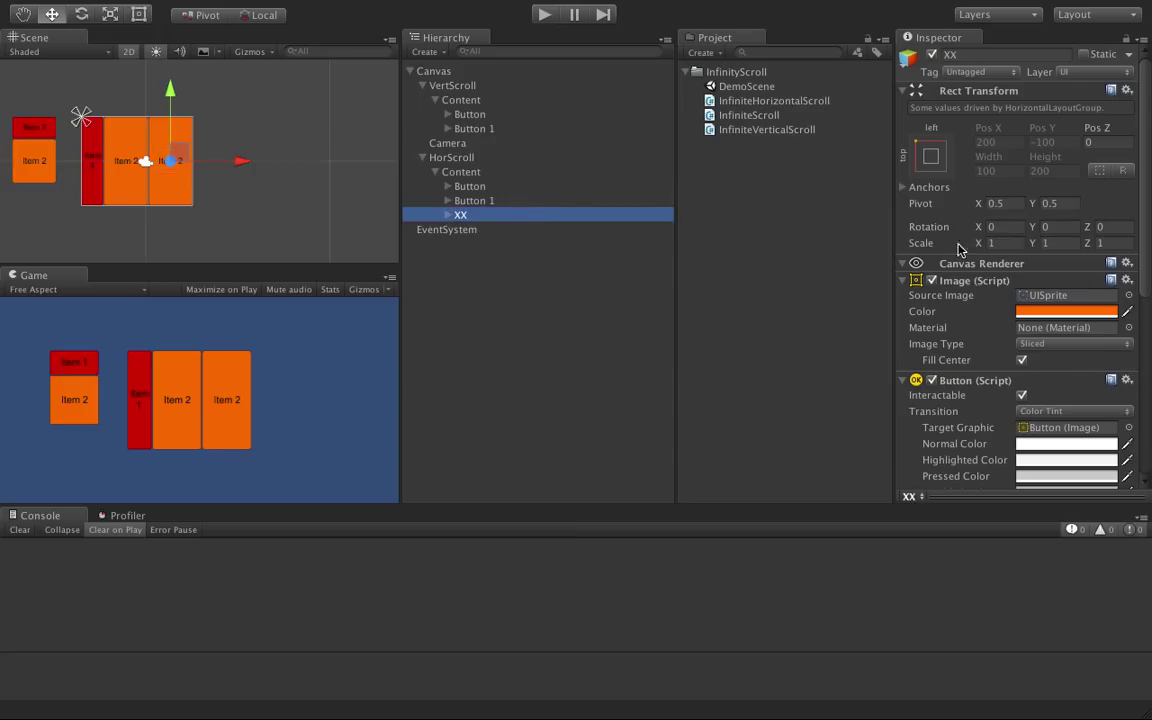
Change the XX item's Image colour to blue.
{"action": "scroll", "coordinate": [950, 298], "scroll_direction": "down", "scroll_amount": 3}
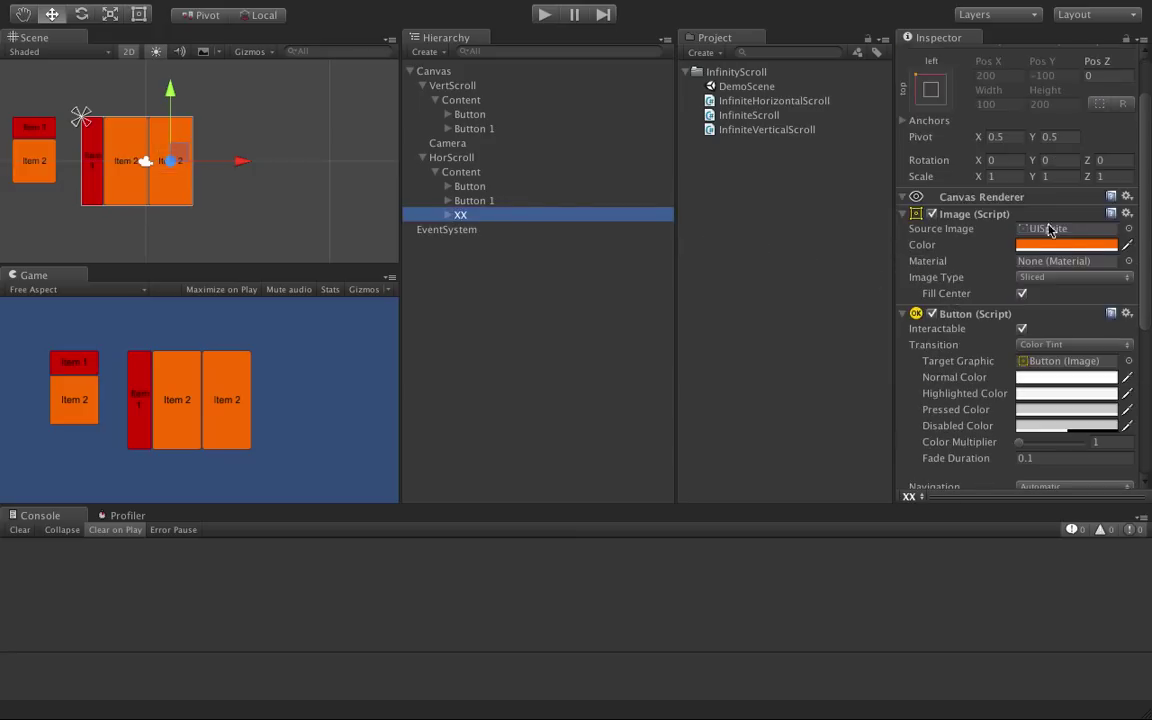
{"action": "left_click", "coordinate": [1048, 246]}
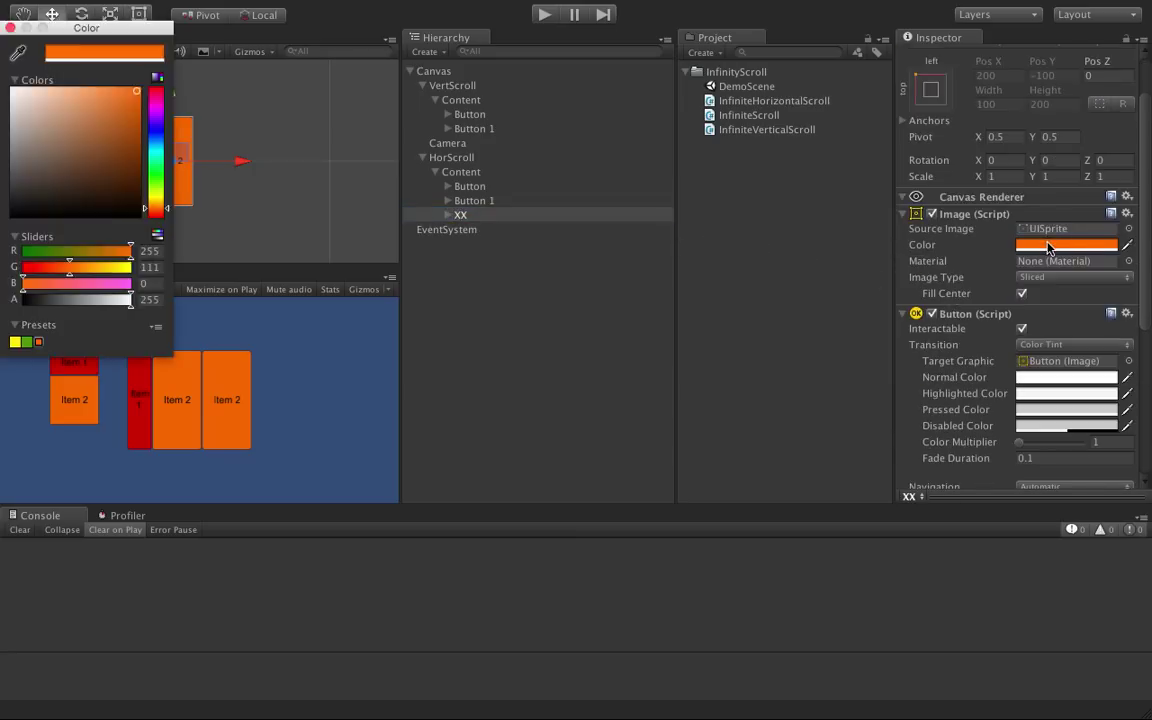
{"action": "left_click", "coordinate": [158, 134]}
{"action": "left_click", "coordinate": [10, 27]}
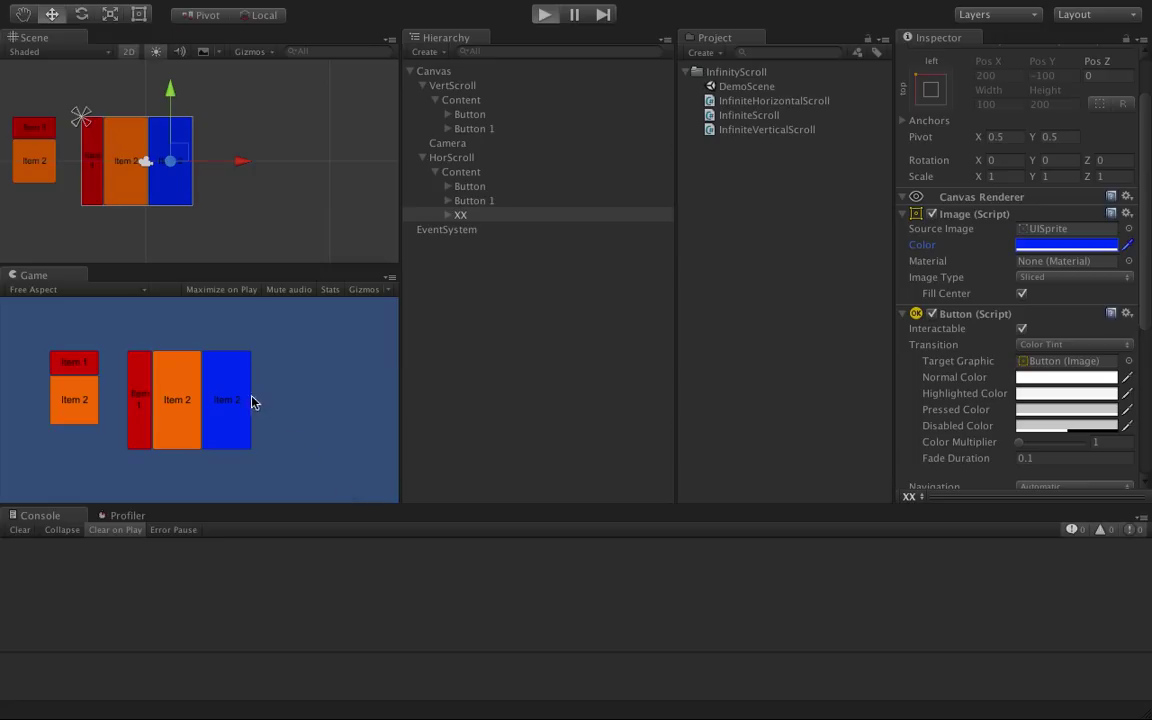
{"action": "key", "text": "ctrl+p"}
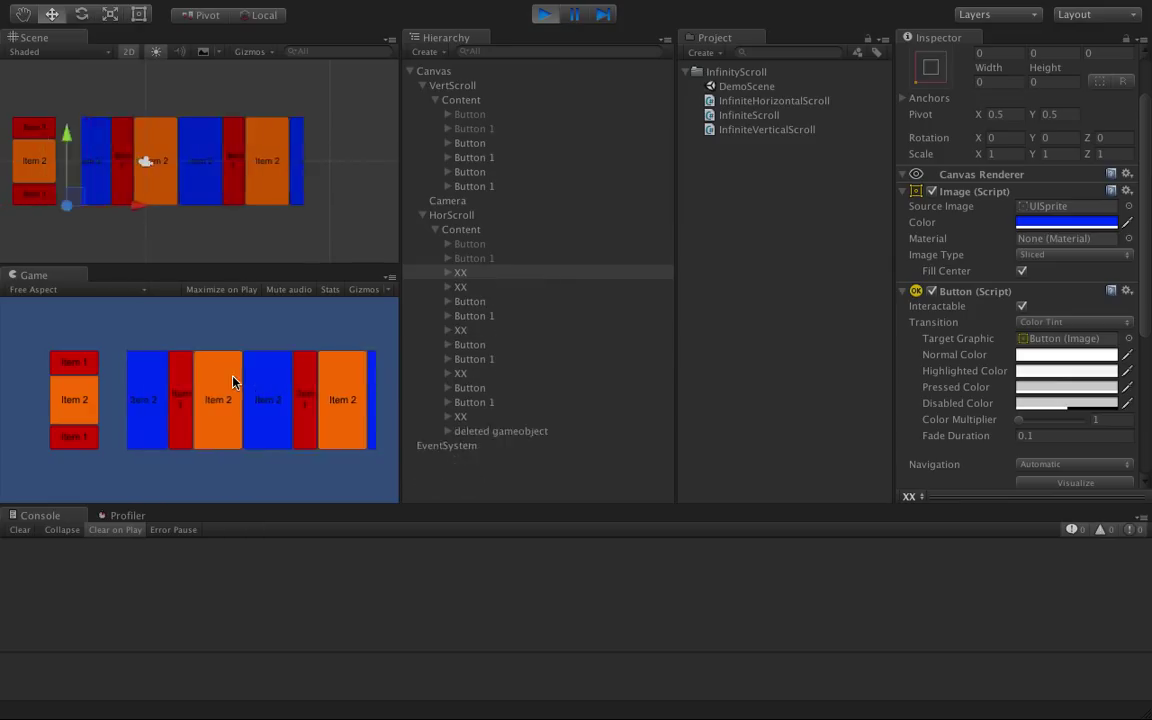
{"action": "left_click", "coordinate": [546, 20]}
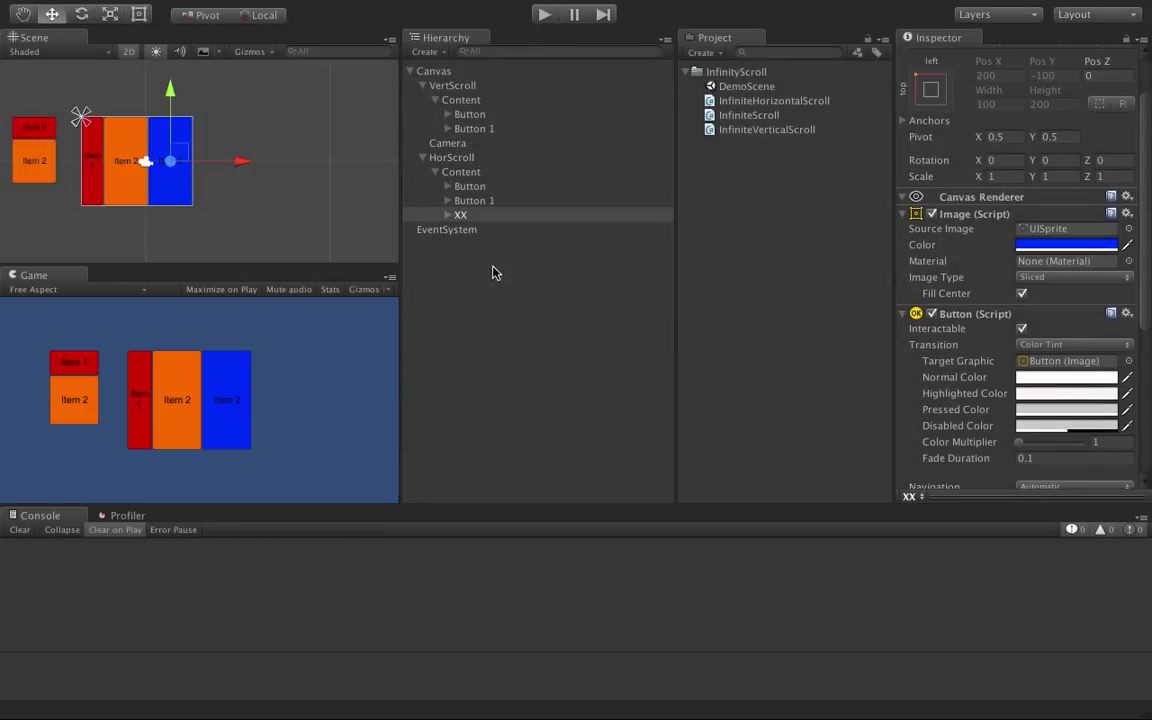
{"action": "left_click", "coordinate": [466, 215]}
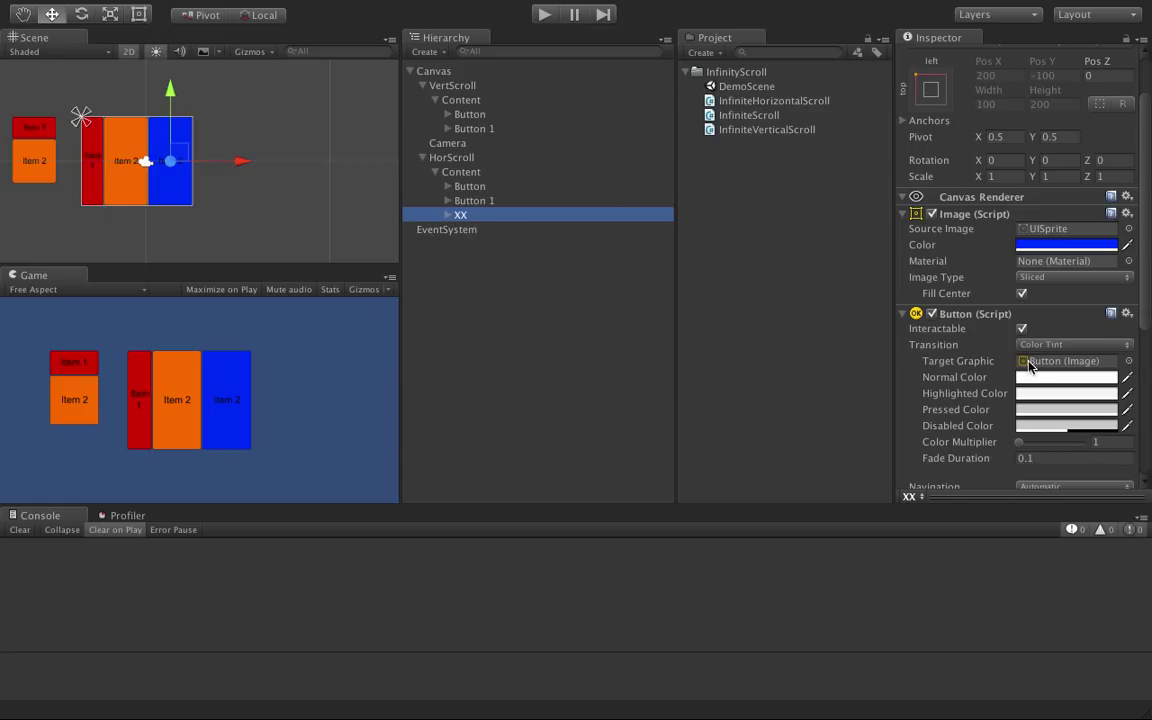
Set XX's Layout Element Min Width to 150 and run the scene.
{"action": "left_click", "coordinate": [983, 213]}
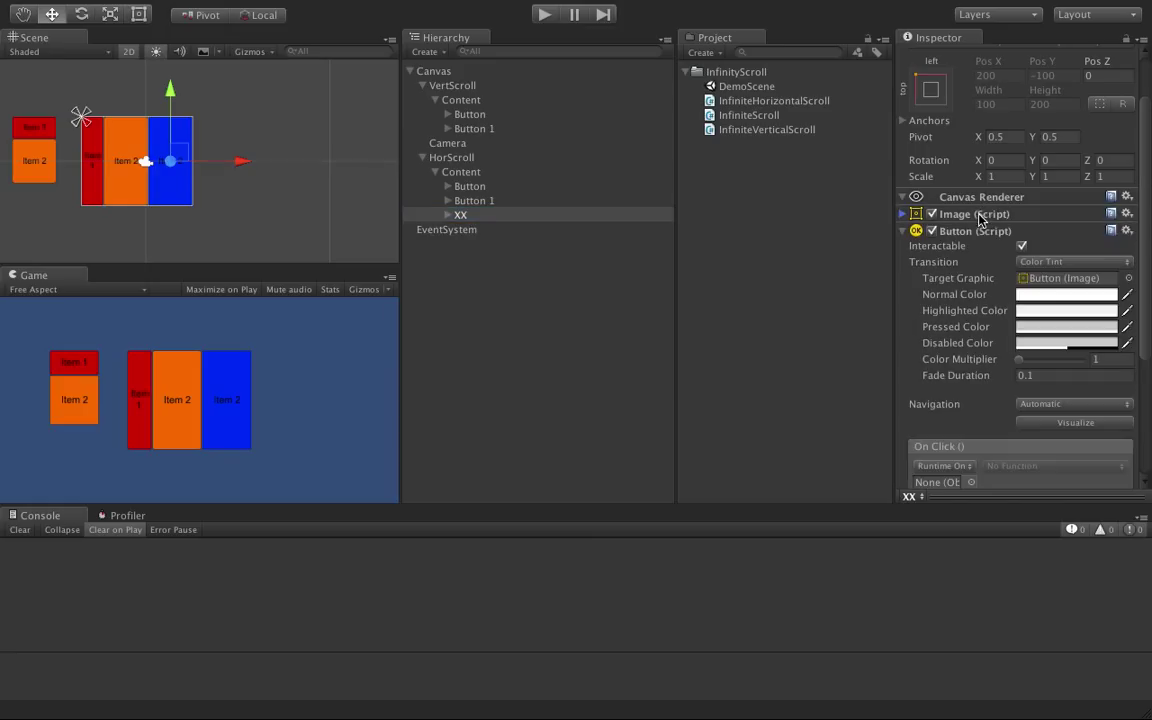
{"action": "scroll", "coordinate": [948, 355], "scroll_direction": "down", "scroll_amount": 5}
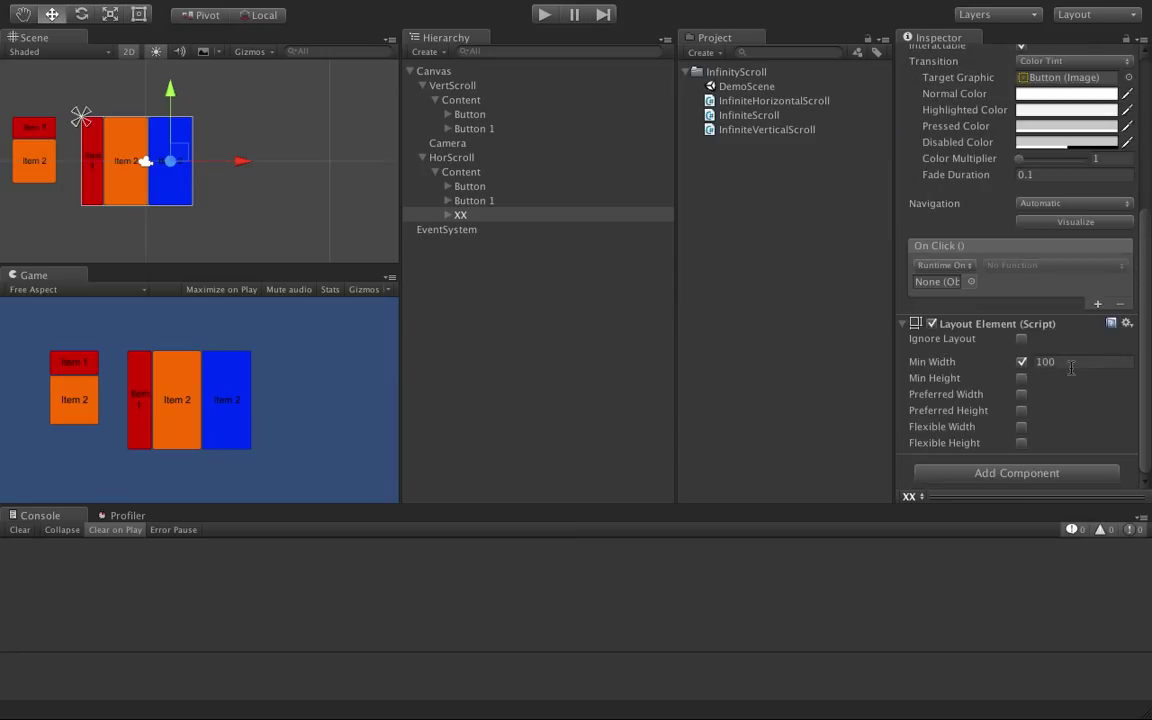
{"action": "left_click_drag", "start_coordinate": [1018, 362], "coordinate": [1104, 362]}
{"action": "left_click", "coordinate": [1104, 362]}
{"action": "type", "text": "150"}
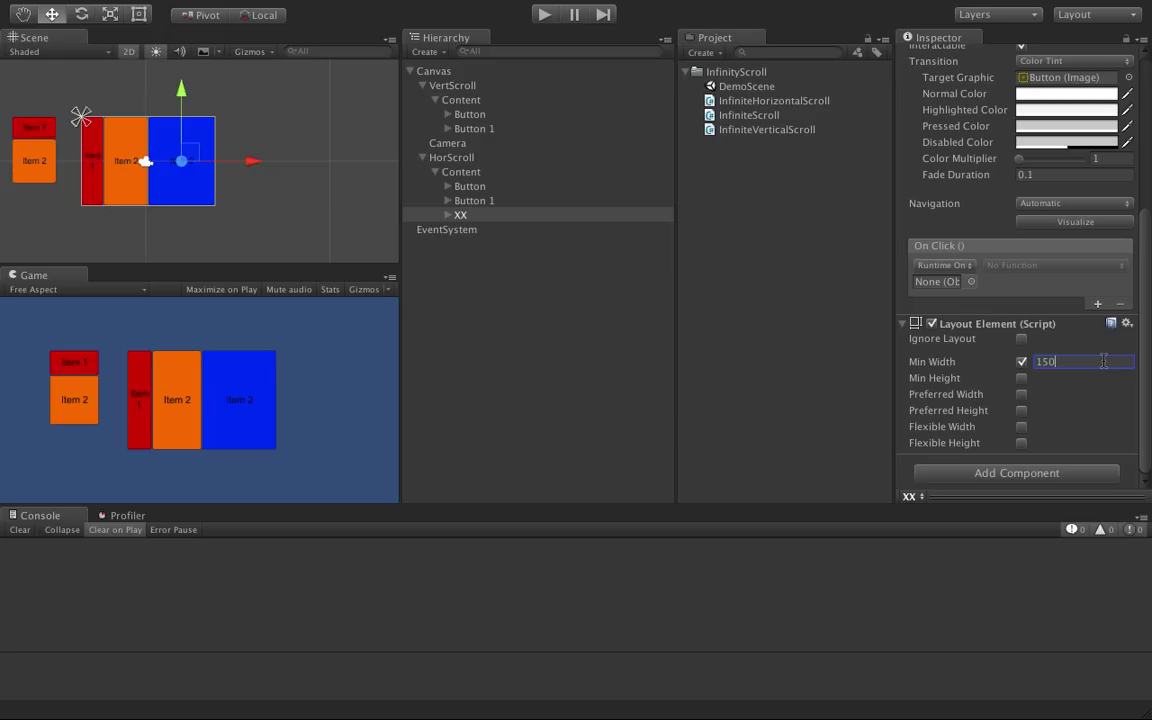
{"action": "left_click", "coordinate": [544, 14]}
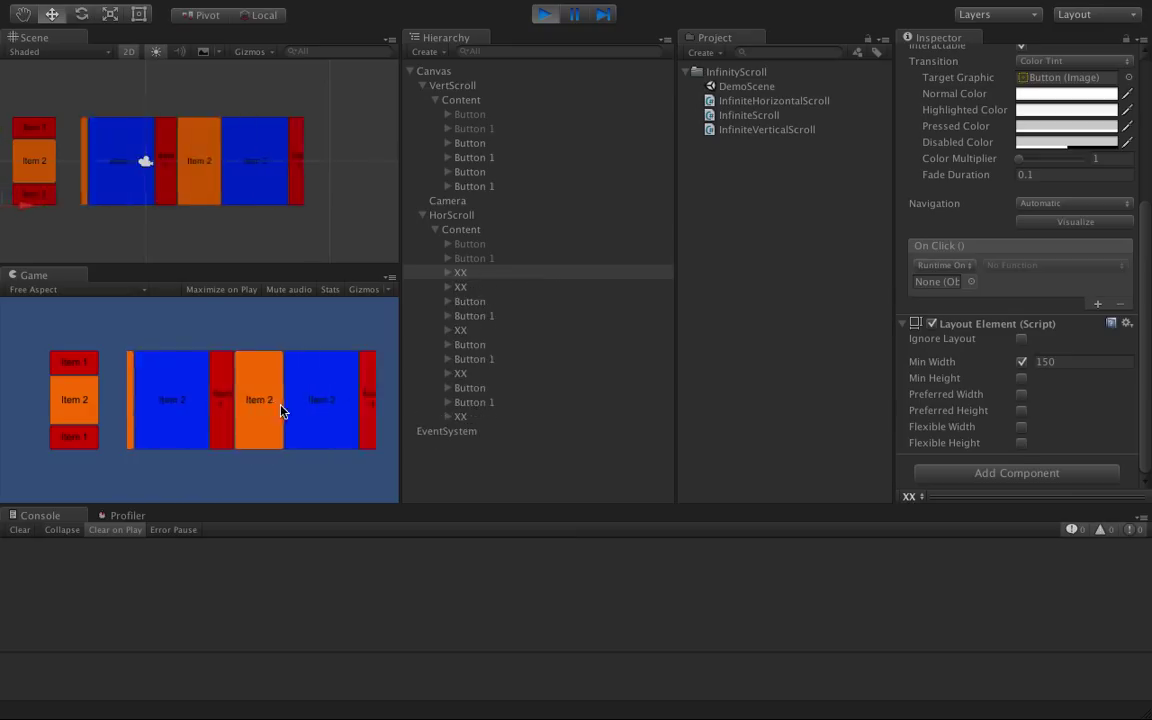
{"action": "left_click", "coordinate": [541, 14]}
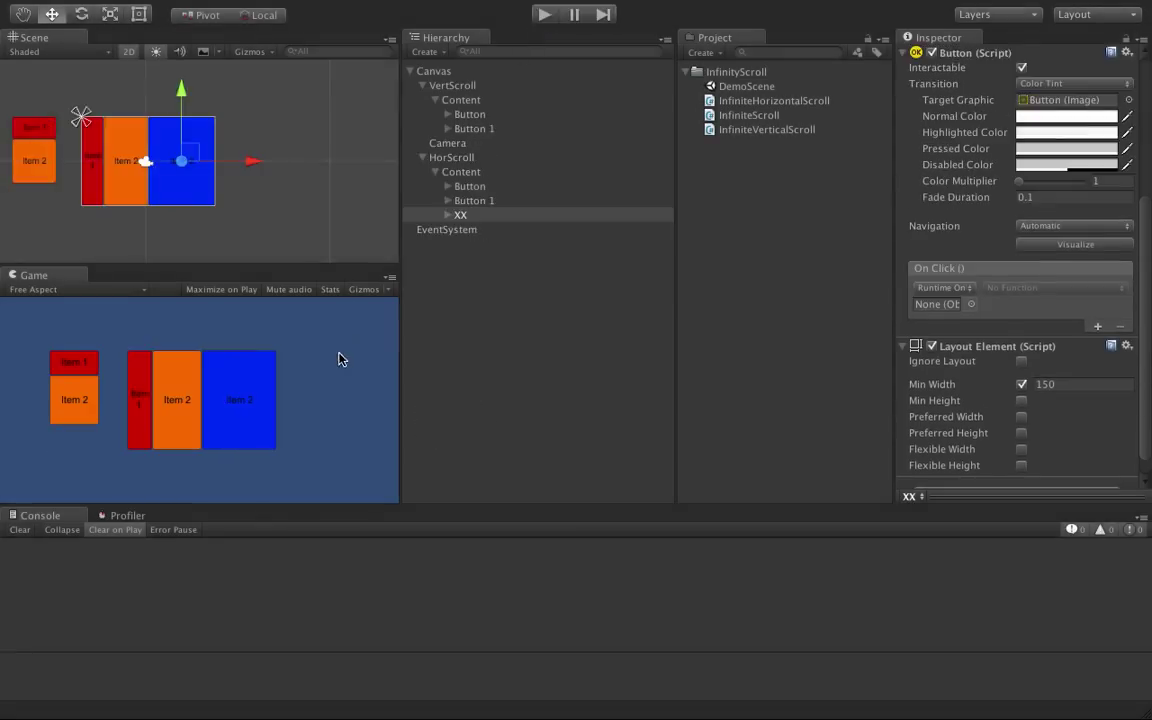
Compare the XX item and the horizontal and vertical Content layout settings.
{"action": "left_click", "coordinate": [460, 215]}
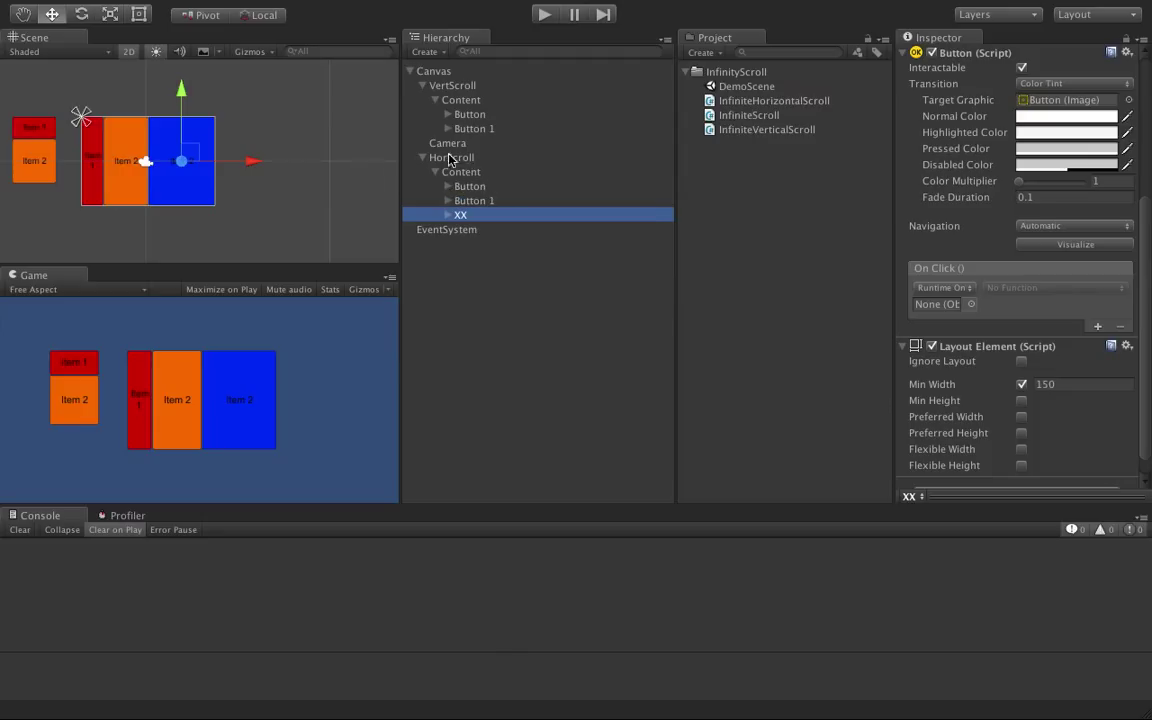
{"action": "left_click", "coordinate": [490, 175]}
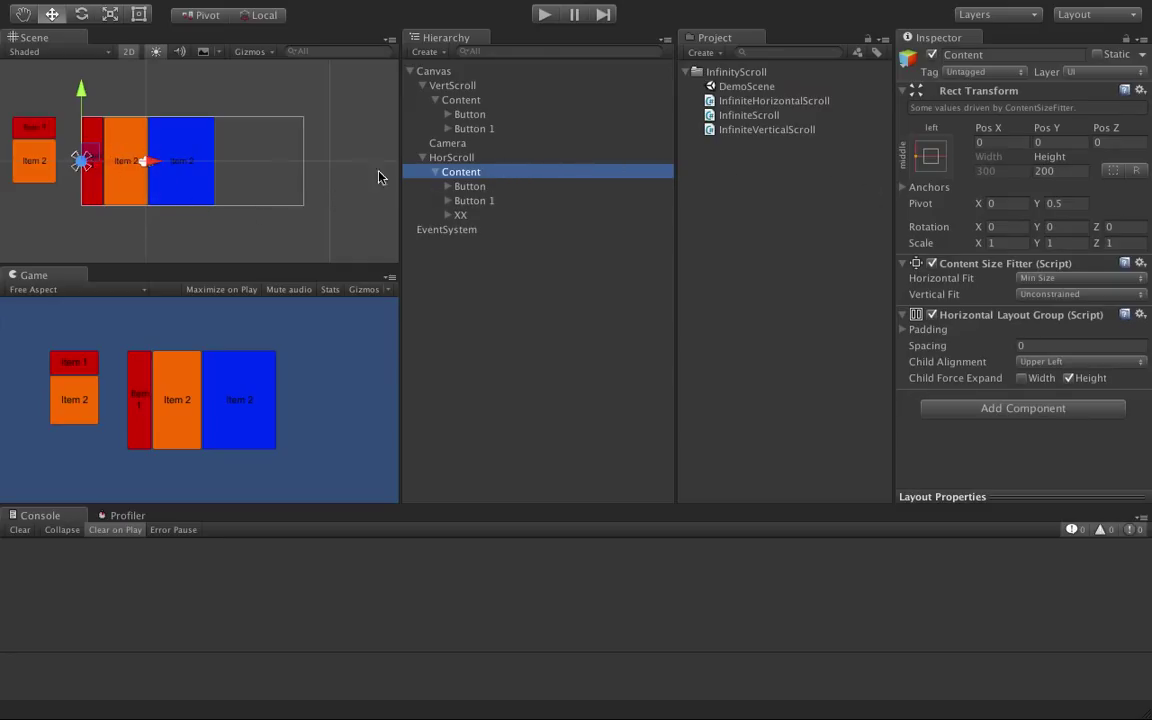
{"action": "left_click", "coordinate": [460, 101]}
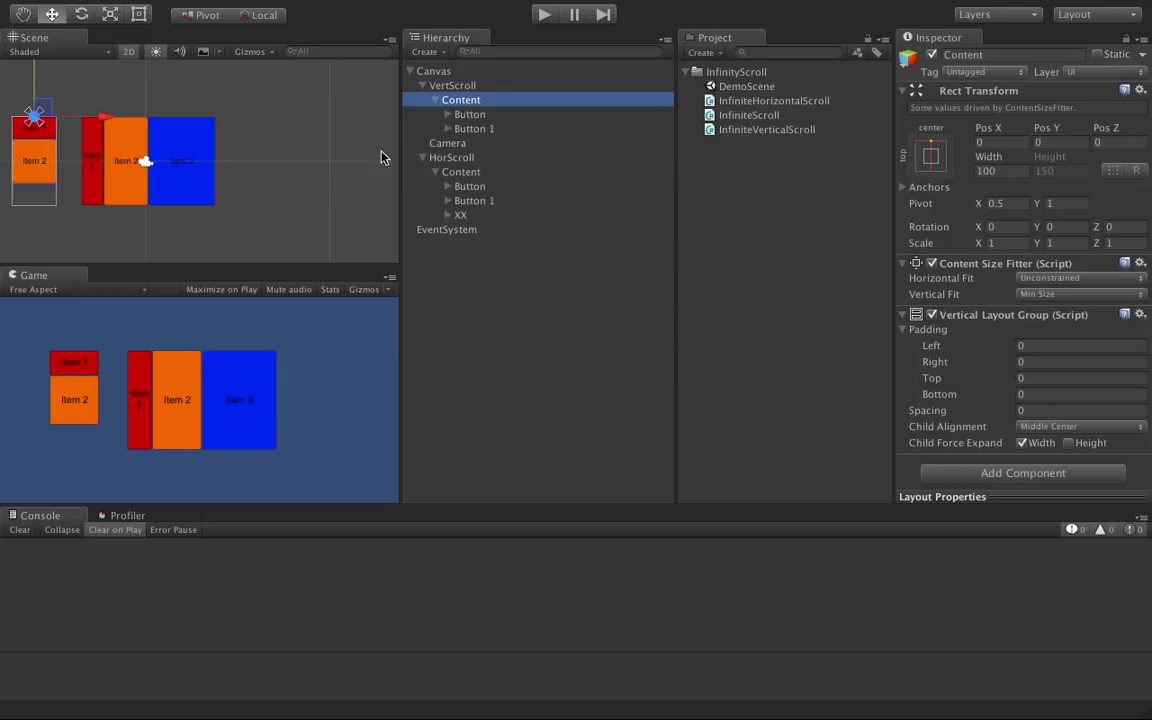
{"action": "left_click", "coordinate": [465, 176]}
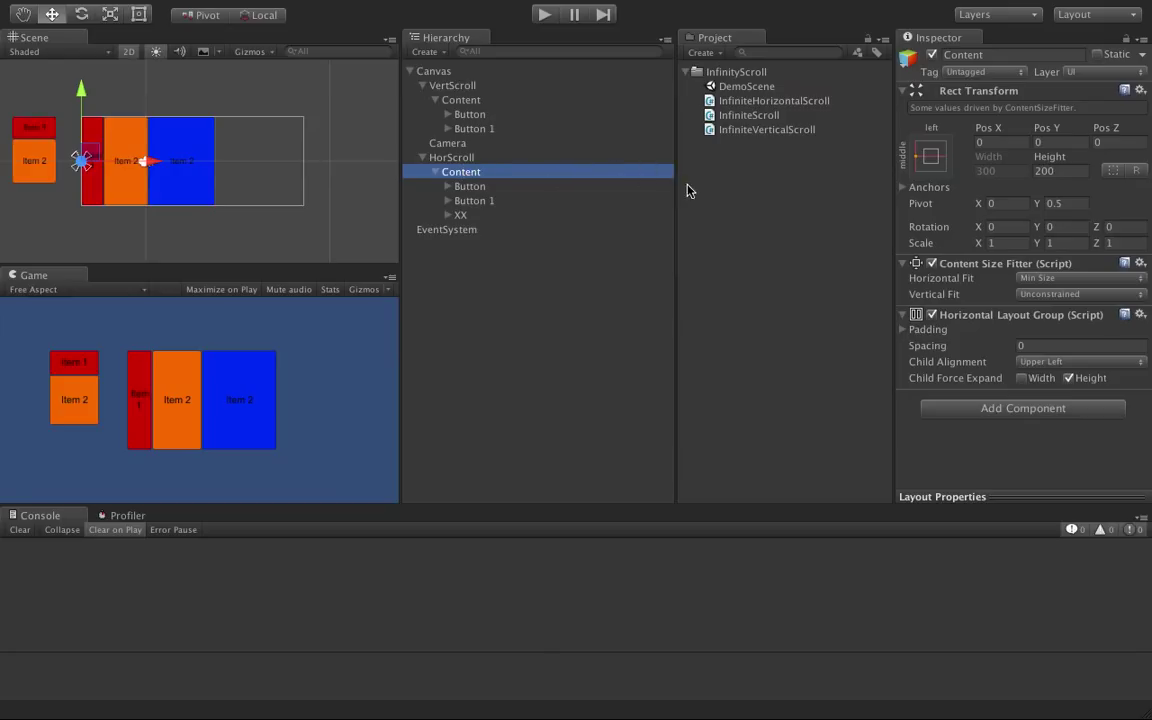
Review HorScroll and VertScroll's Infinite Scroll settings, then open InfiniteScroll.cs.
{"action": "left_click", "coordinate": [474, 158]}
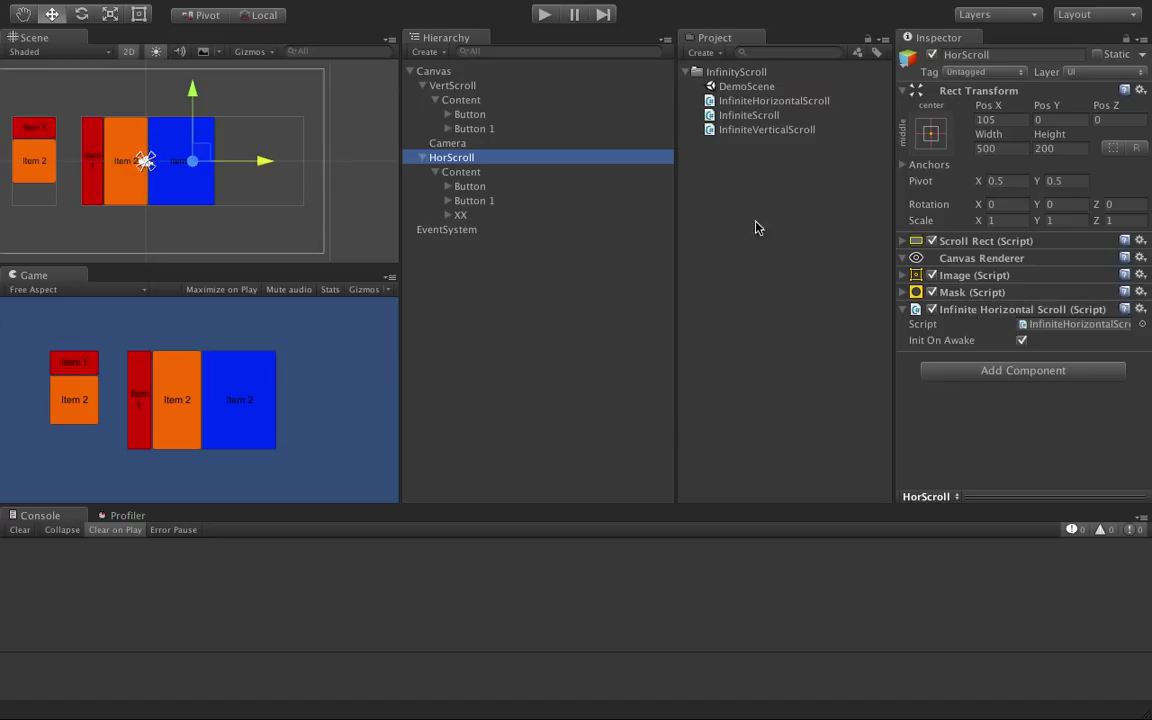
{"action": "left_click", "coordinate": [428, 82]}
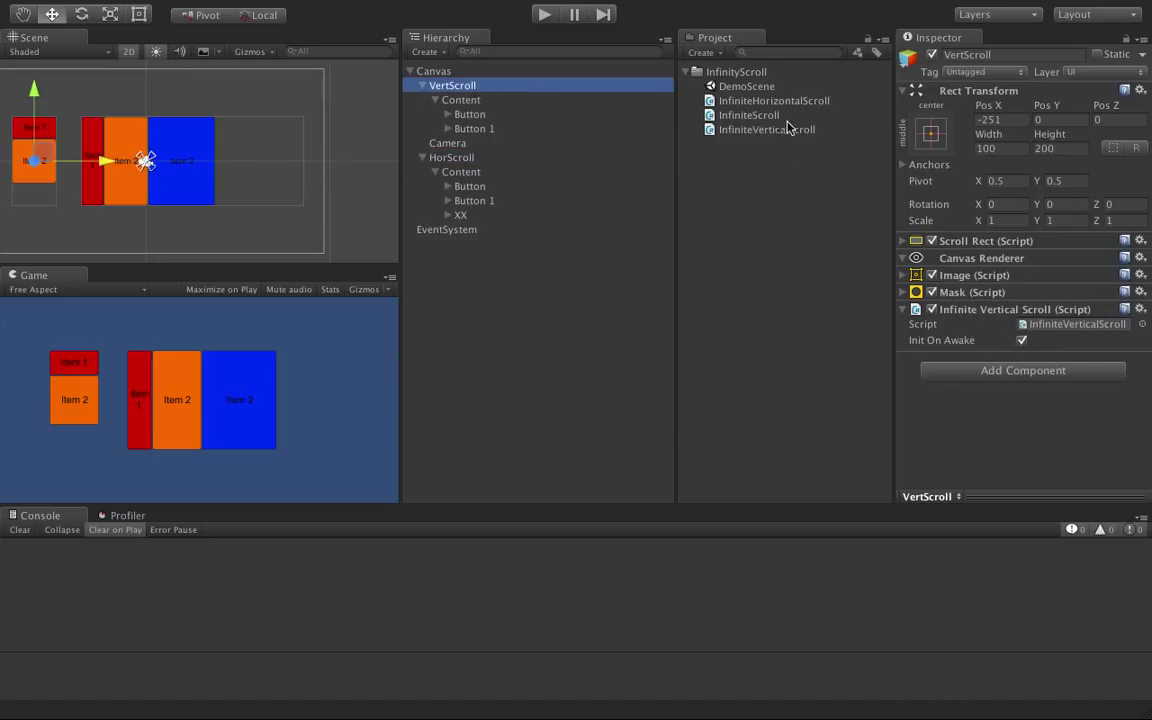
{"action": "double_click", "coordinate": [748, 117]}
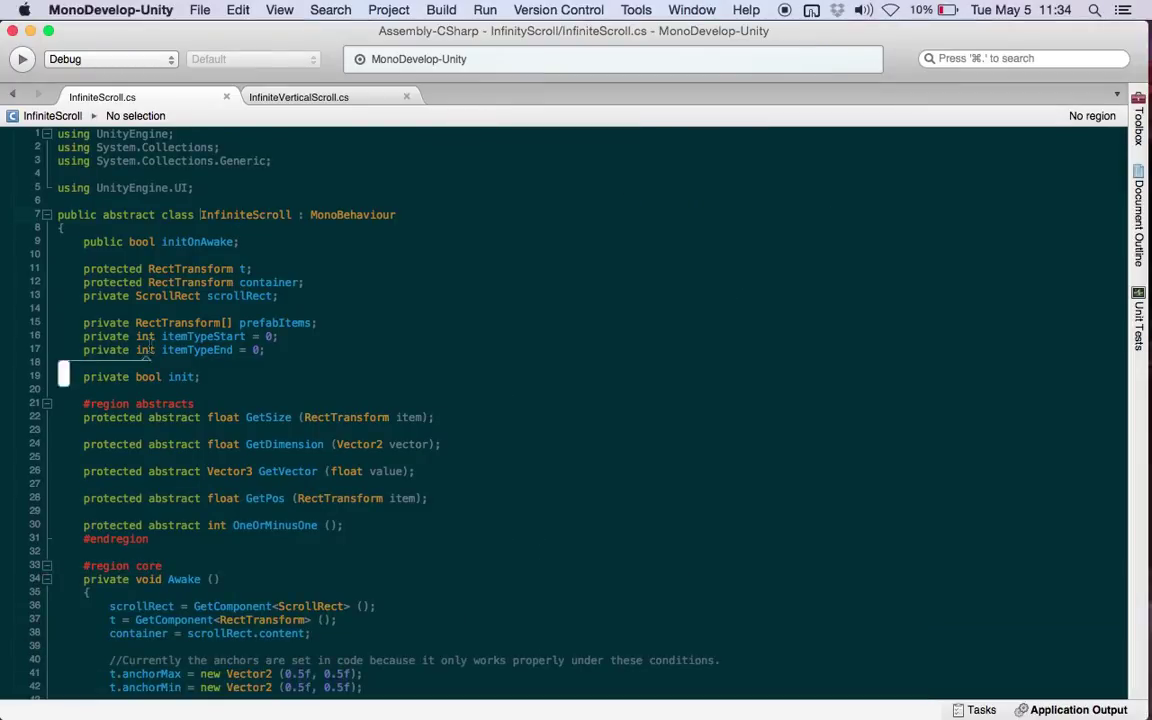
Read InfiniteScroll.cs down to Init and Update, marking the initOnAwake check in Awake.
{"action": "scroll", "coordinate": [150, 346], "scroll_direction": "down", "scroll_amount": 3}
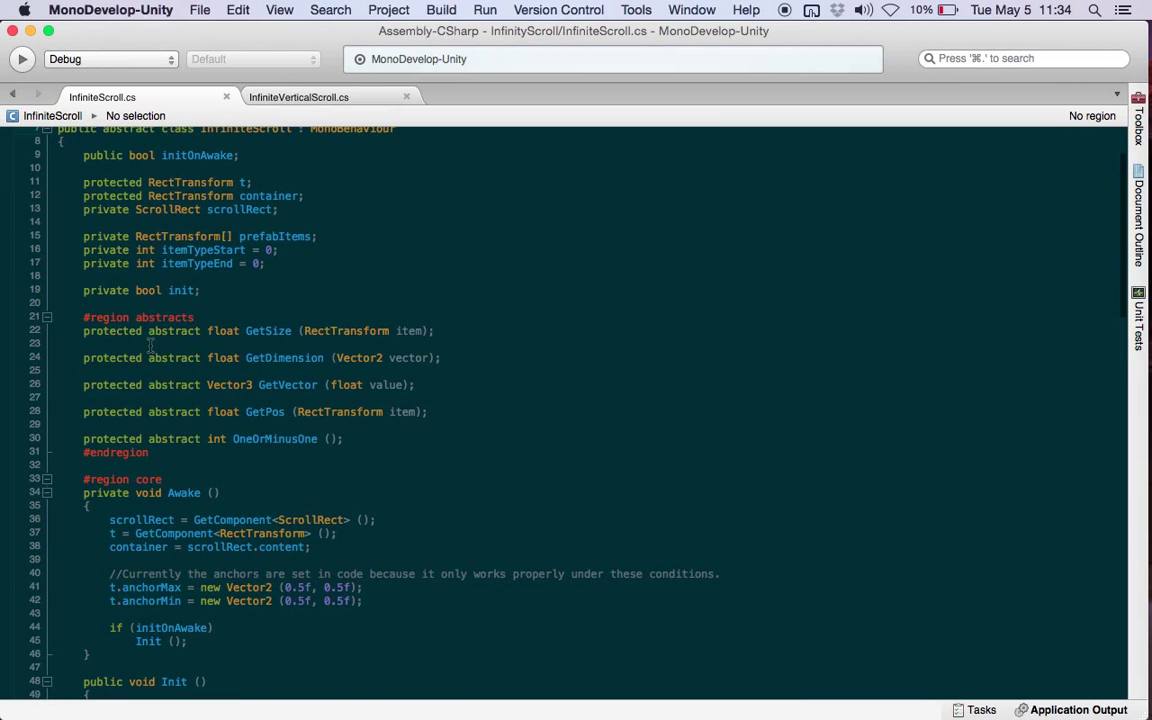
{"action": "scroll", "coordinate": [150, 346], "scroll_direction": "down", "scroll_amount": 2}
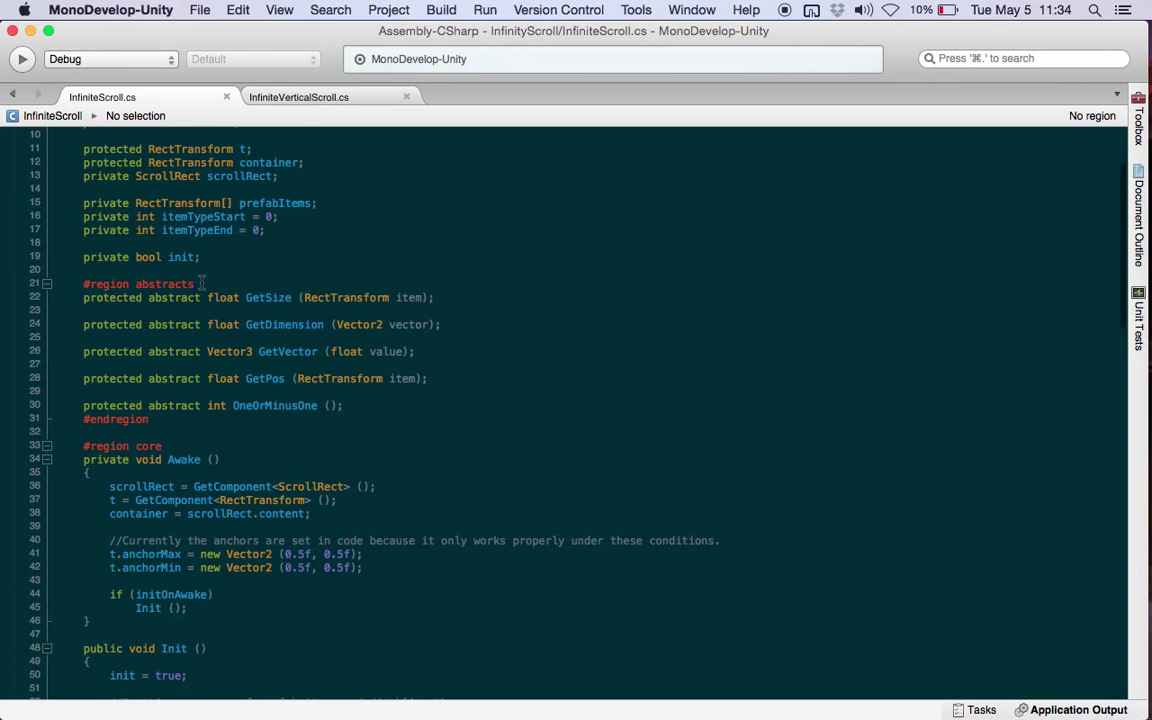
{"action": "scroll", "coordinate": [202, 284], "scroll_direction": "down", "scroll_amount": 5}
{"action": "scroll", "coordinate": [202, 284], "scroll_direction": "down", "scroll_amount": 5}
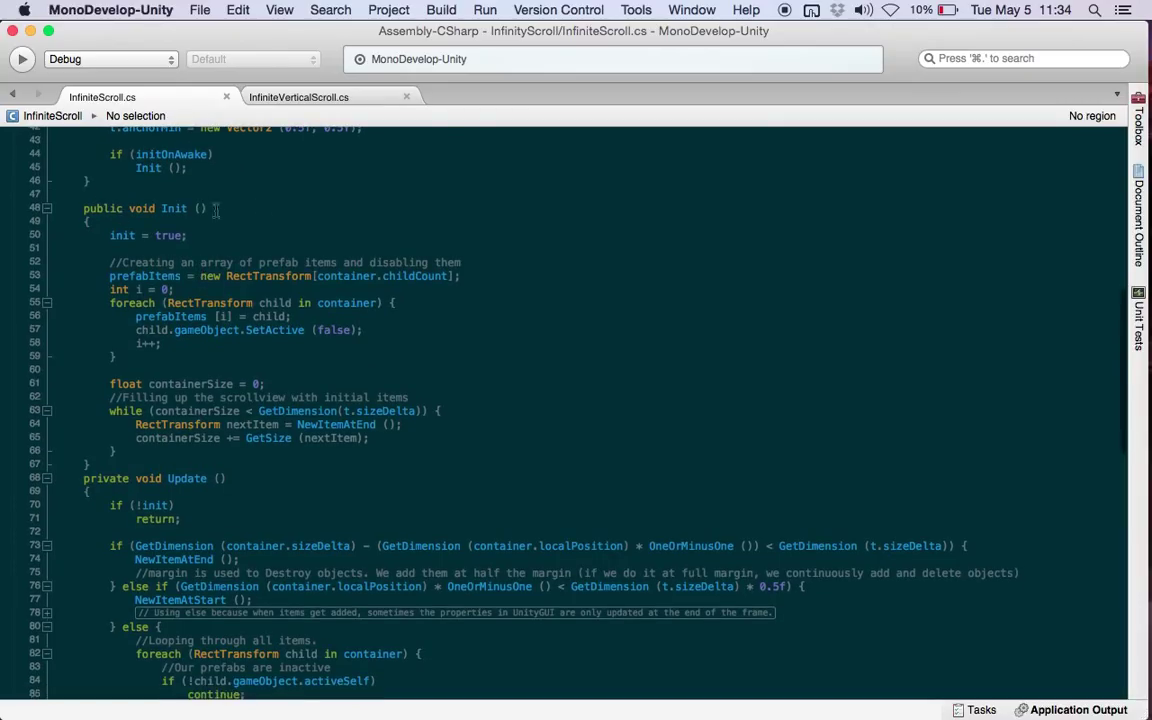
{"action": "scroll", "coordinate": [165, 365], "scroll_direction": "up", "scroll_amount": 2}
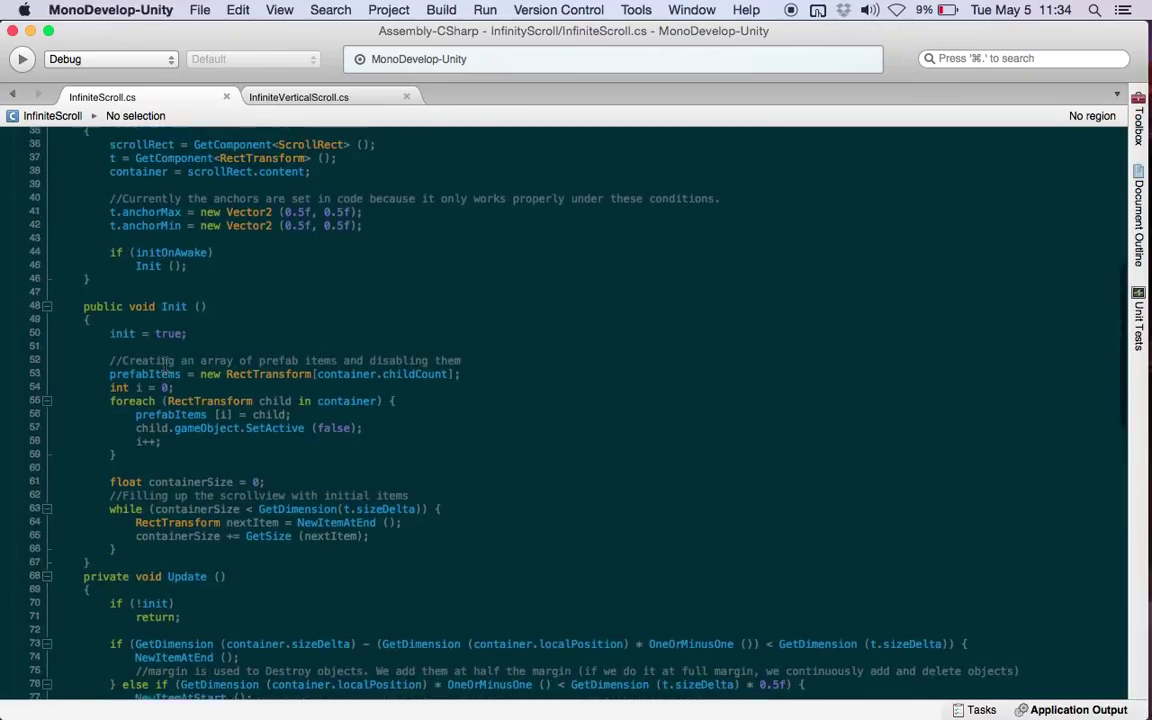
{"action": "left_click", "coordinate": [128, 250]}
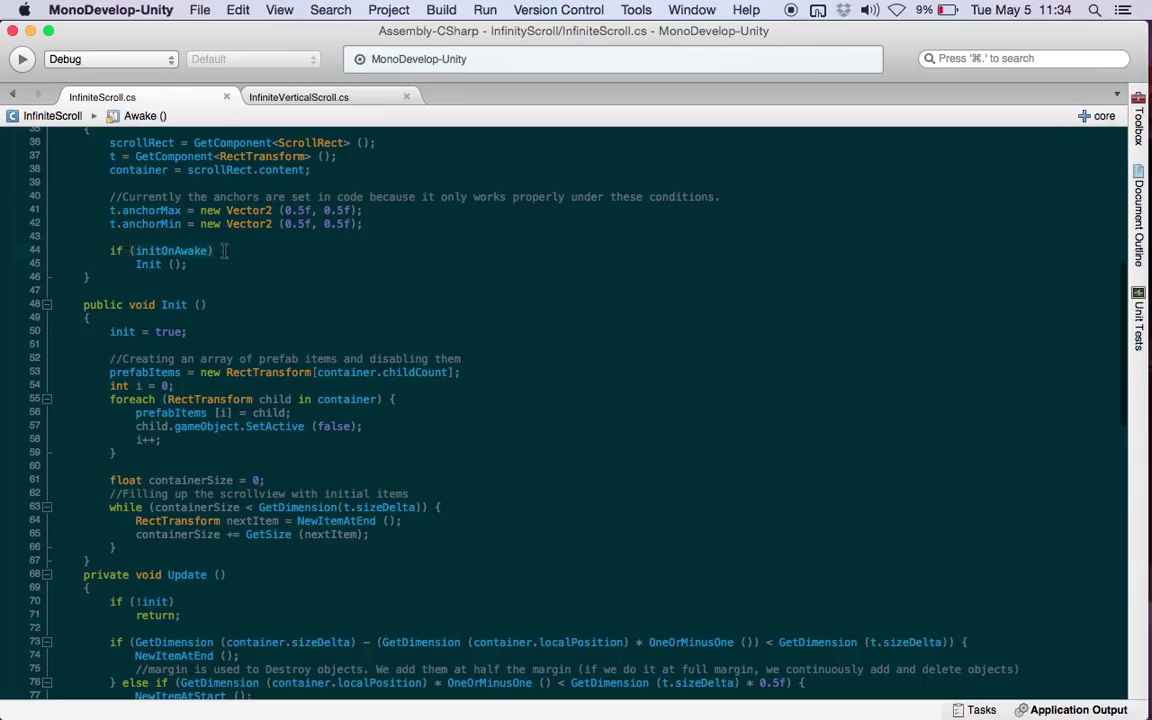
{"action": "scroll", "coordinate": [206, 450], "scroll_direction": "down", "scroll_amount": 2}
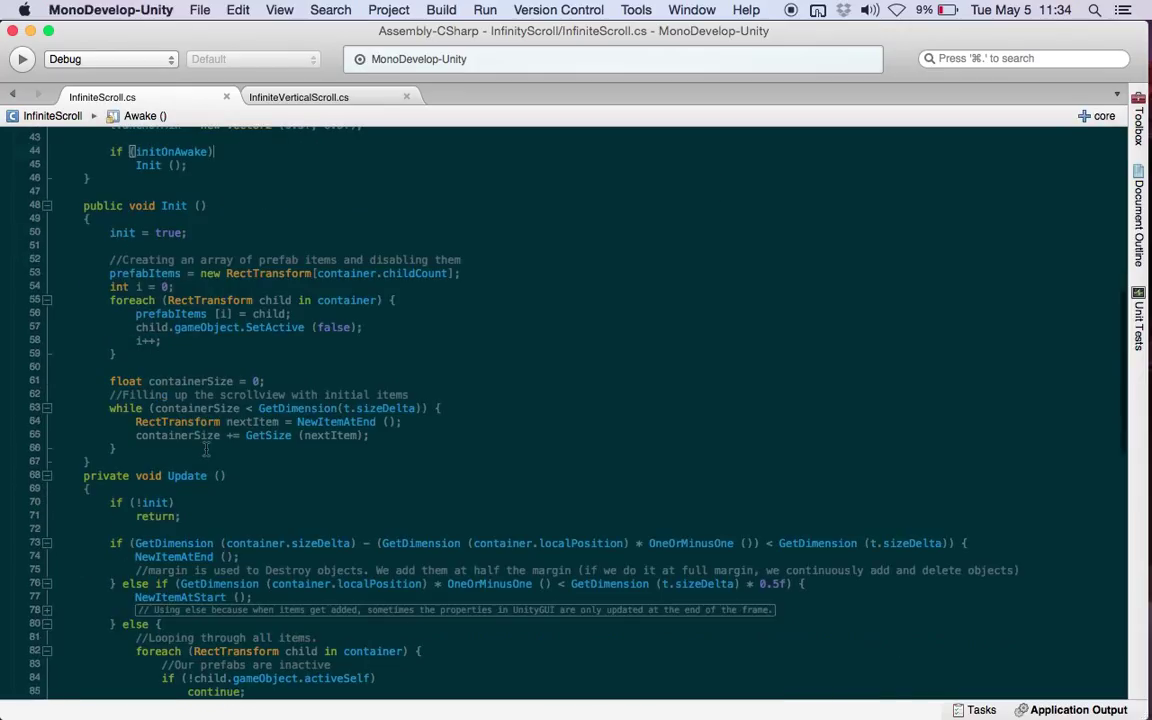
{"action": "scroll", "coordinate": [206, 450], "scroll_direction": "down", "scroll_amount": 2}
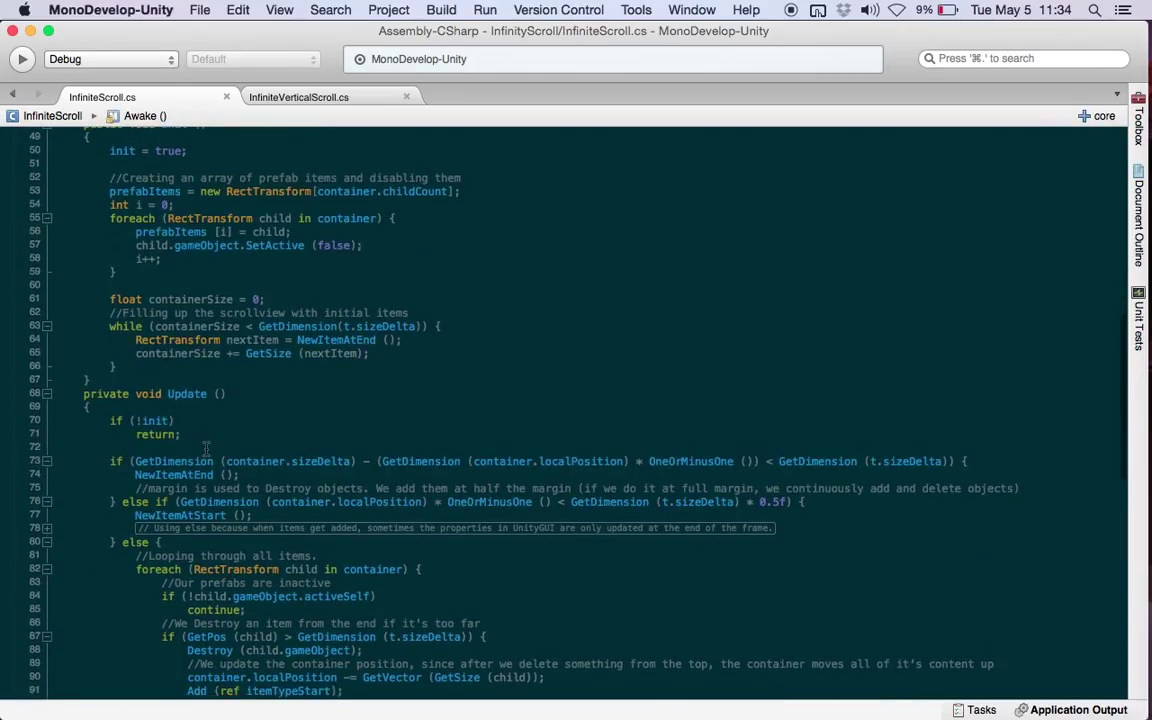